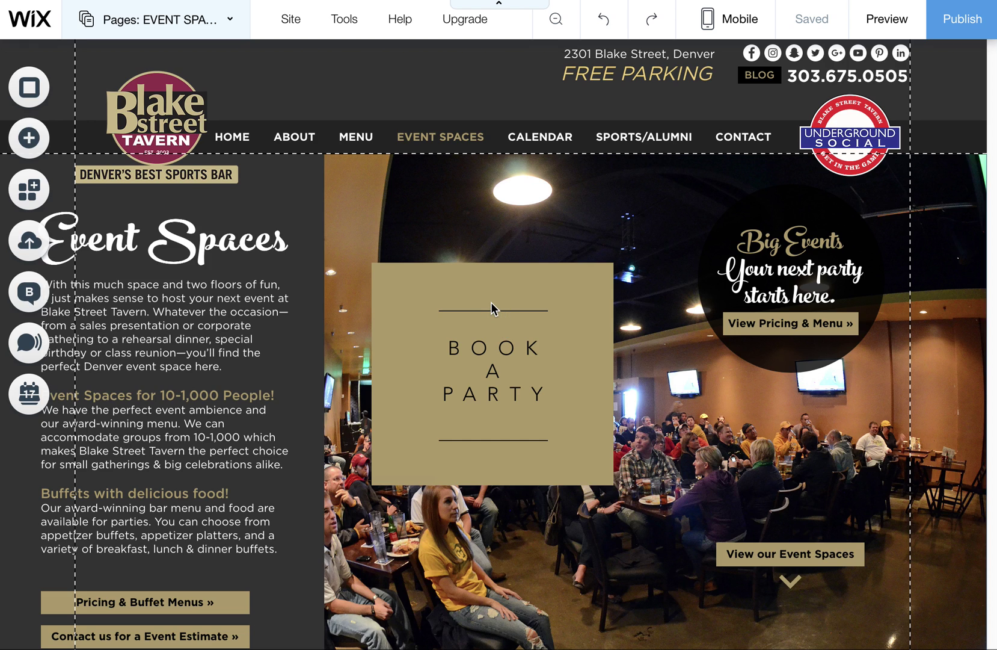
# Select the Book a Party hover box and bring up the Interactive elements panel.
pyautogui.click(509, 291)
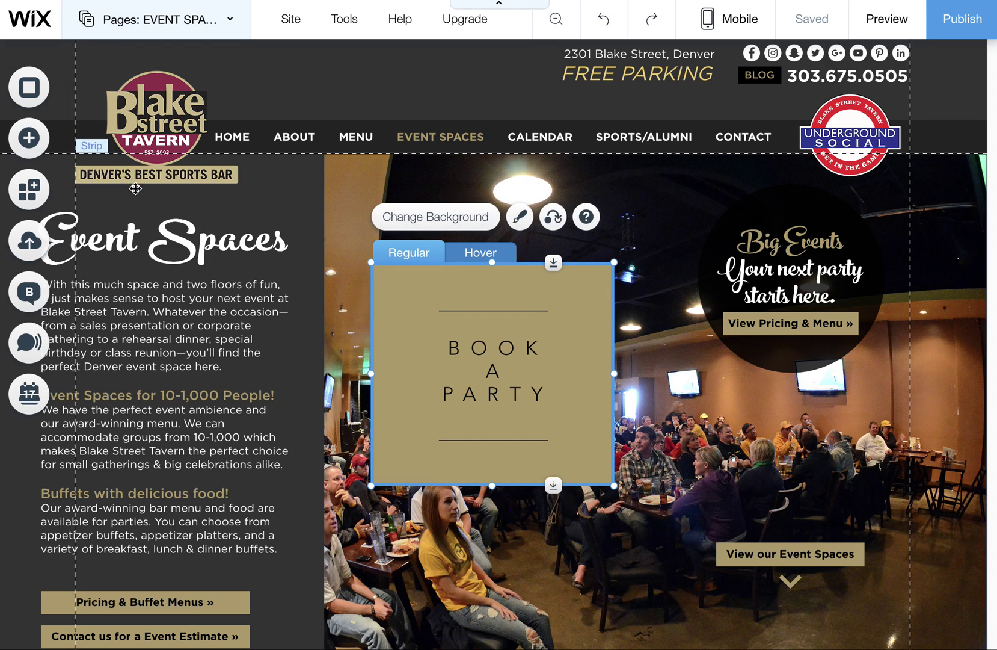
pyautogui.click(29, 138)
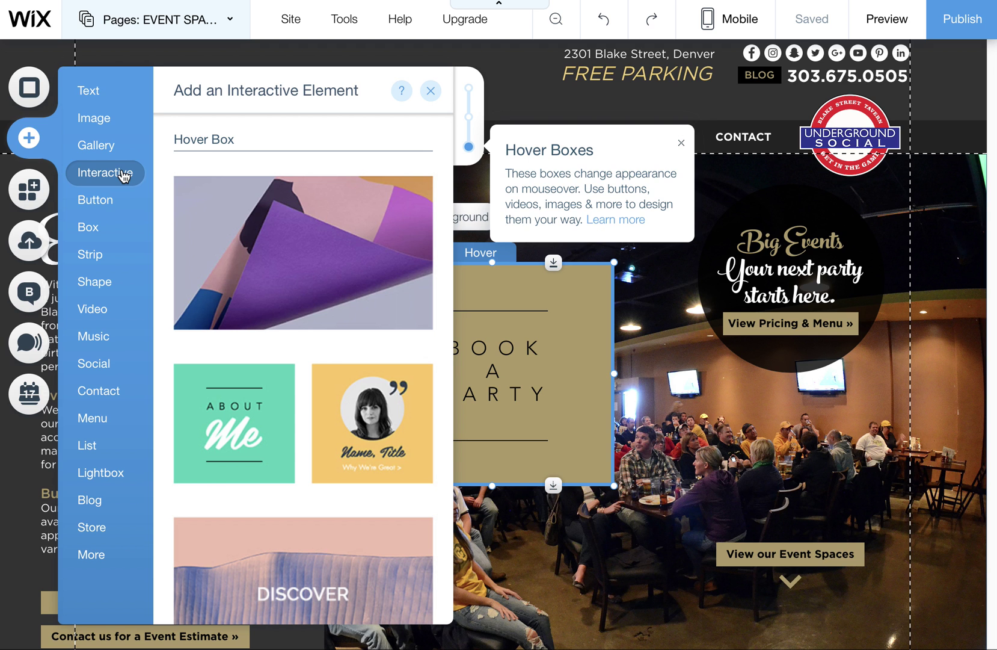
# Find the Hover Box designs and add the SHOP MENS hover box to the page.
pyautogui.click(90, 175)
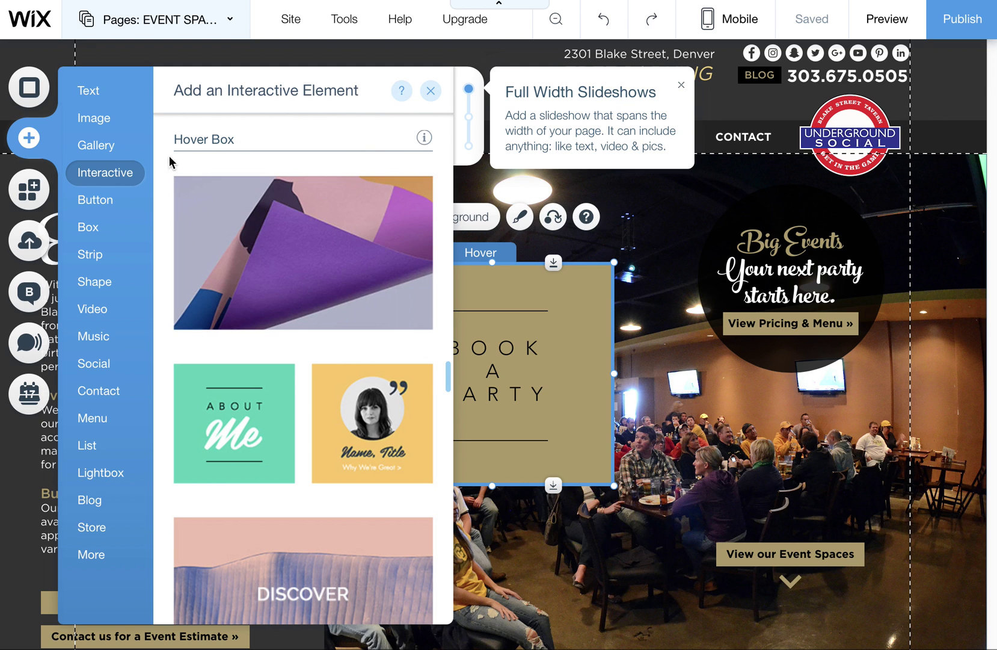
pyautogui.click(469, 89)
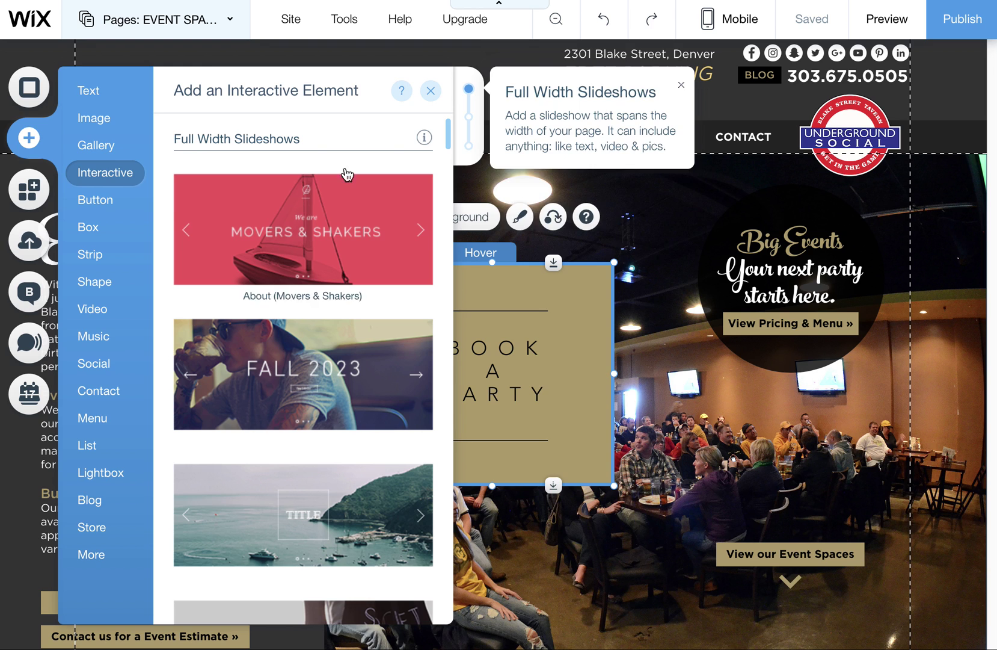
pyautogui.click(469, 116)
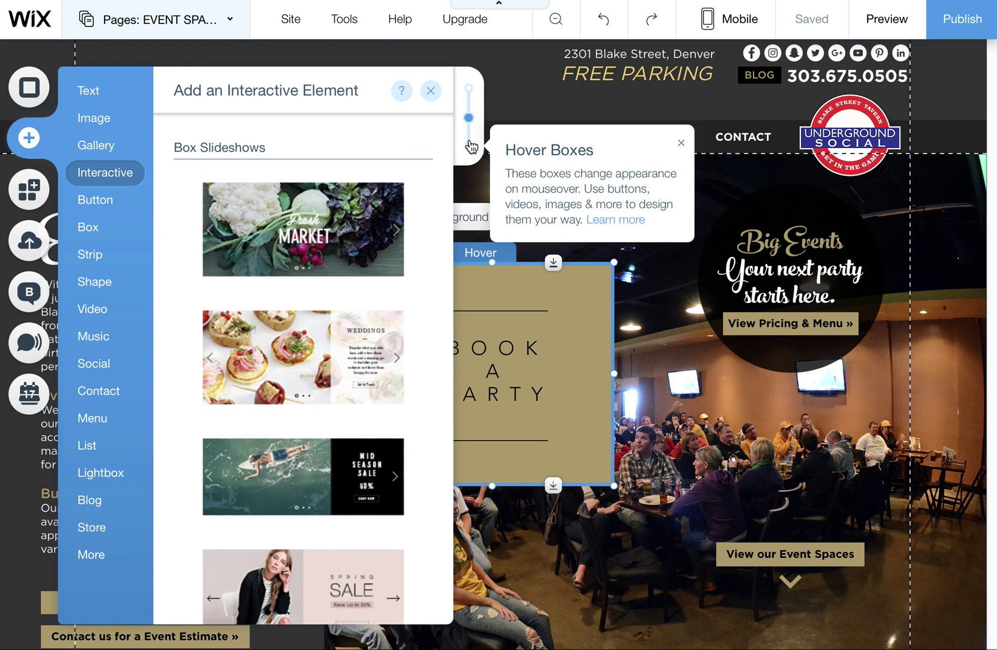
pyautogui.click(470, 147)
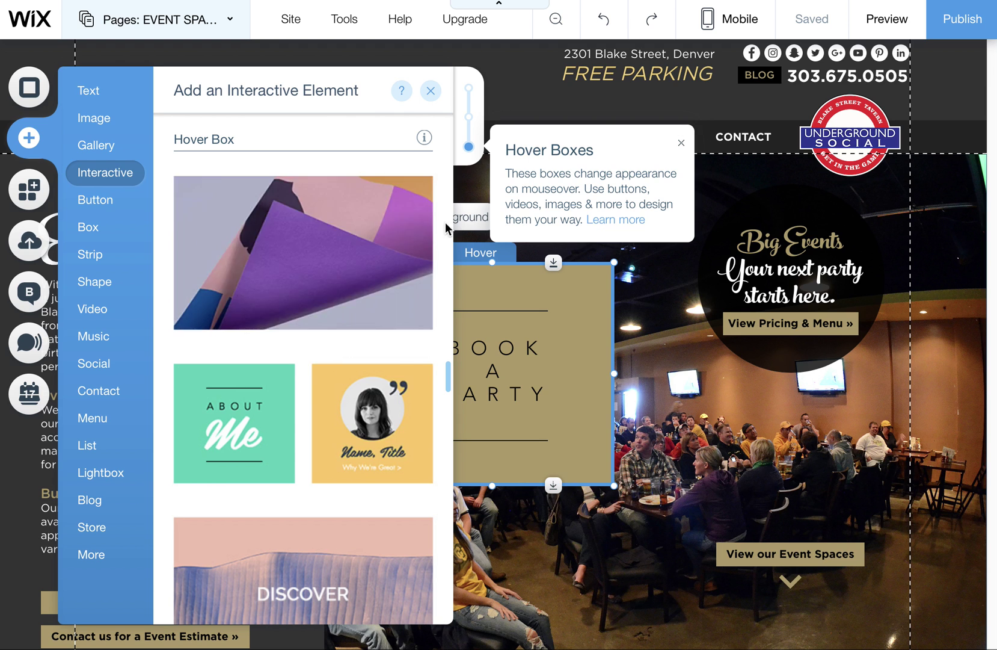
pyautogui.scroll(-10, 415, 252)
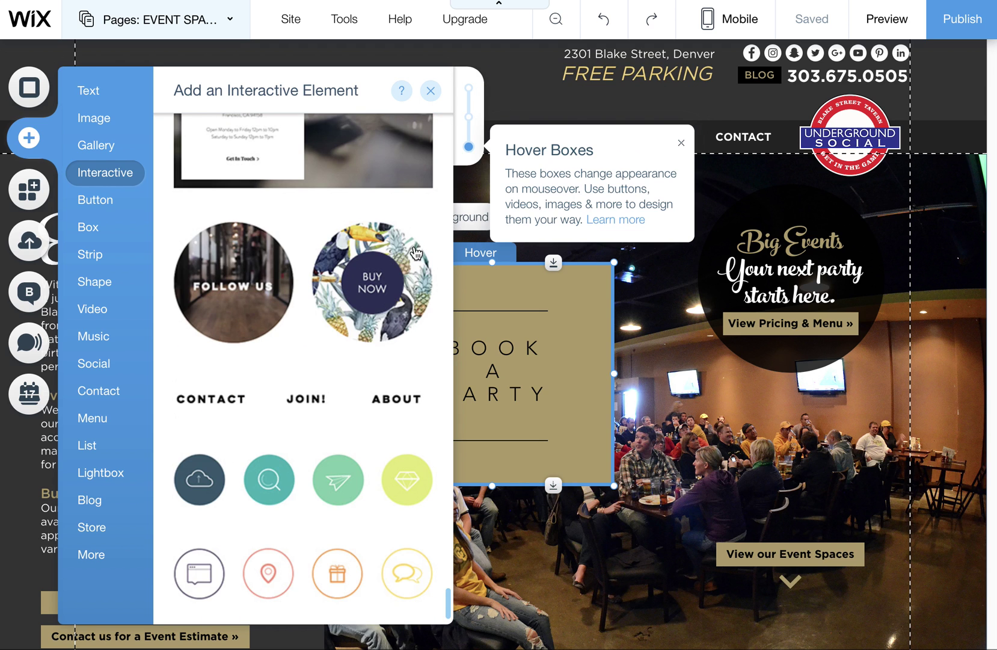
pyautogui.click(469, 147)
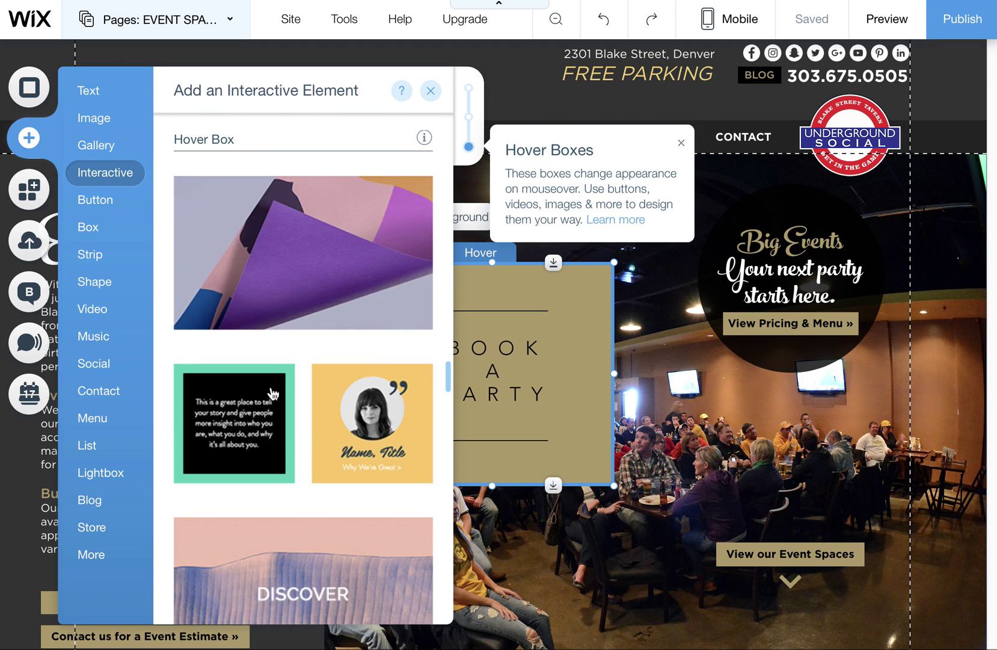
pyautogui.scroll(-5, 347, 440)
pyautogui.scroll(-7, 347, 440)
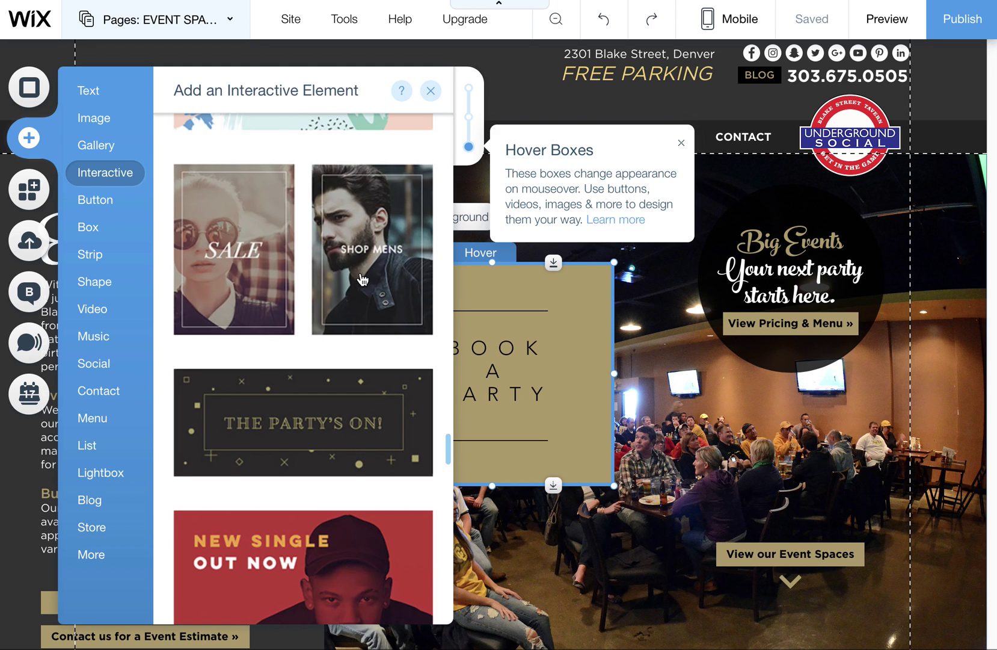
pyautogui.click(357, 246)
# Move the new MENS hover box to the right of the Book a Party box.
pyautogui.click(726, 361)
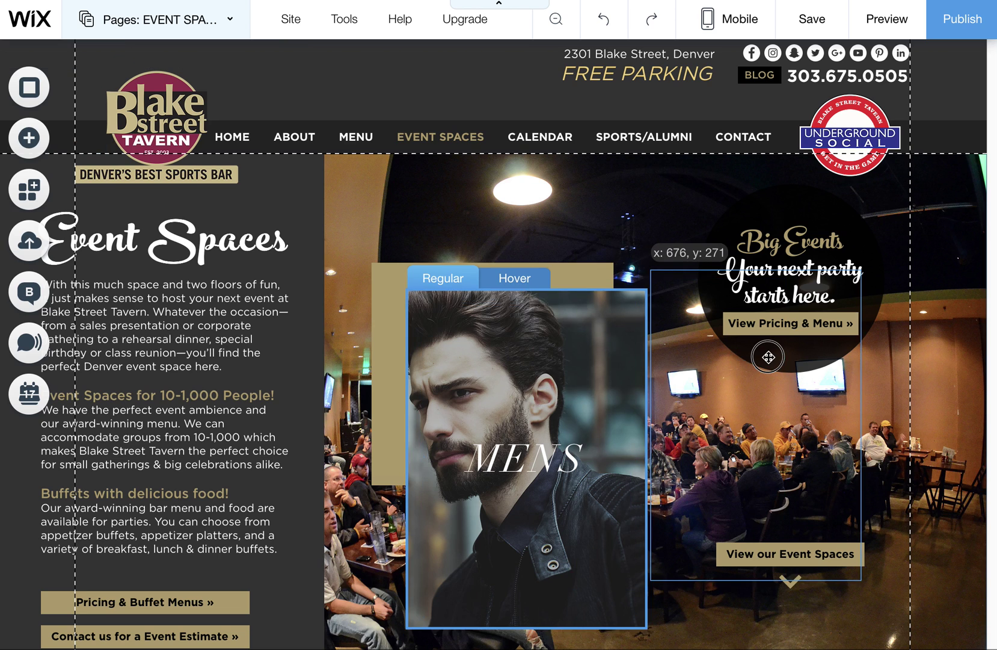
pyautogui.click(596, 354)
pyautogui.click(595, 327)
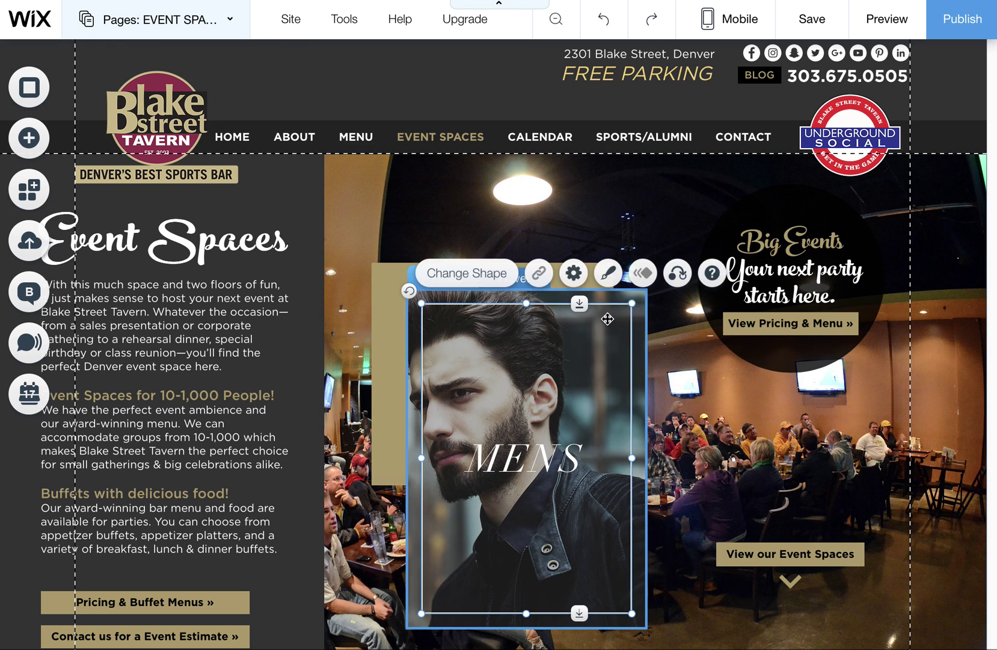
pyautogui.click(575, 621)
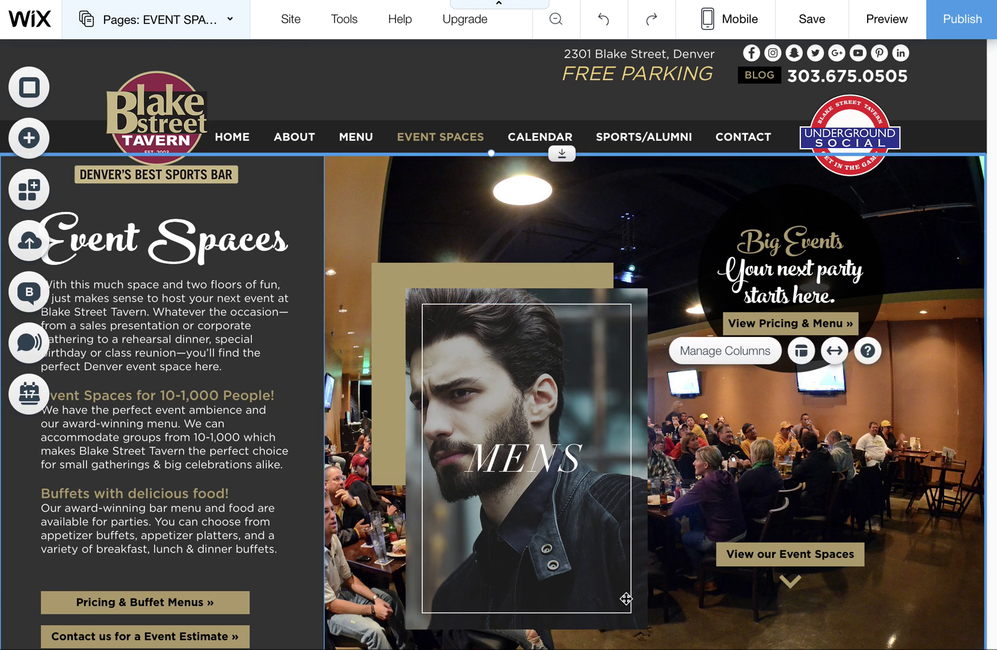
pyautogui.click(574, 622)
pyautogui.moveTo(544, 620); pyautogui.dragTo(764, 598)
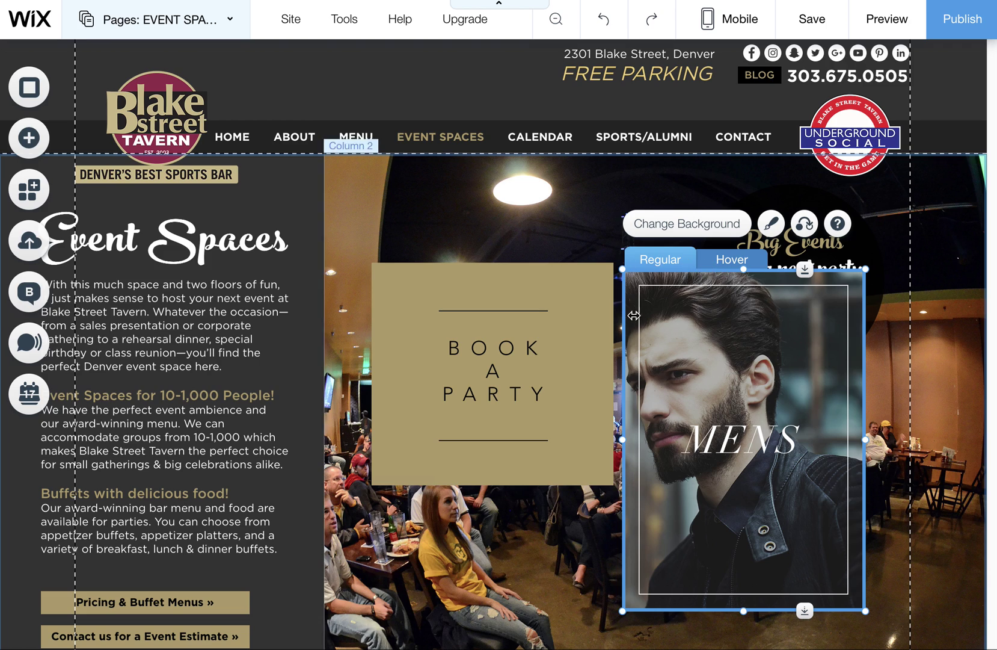
# Compare the box's Regular and Hover states, leaving the Hover state active.
pyautogui.click(733, 260)
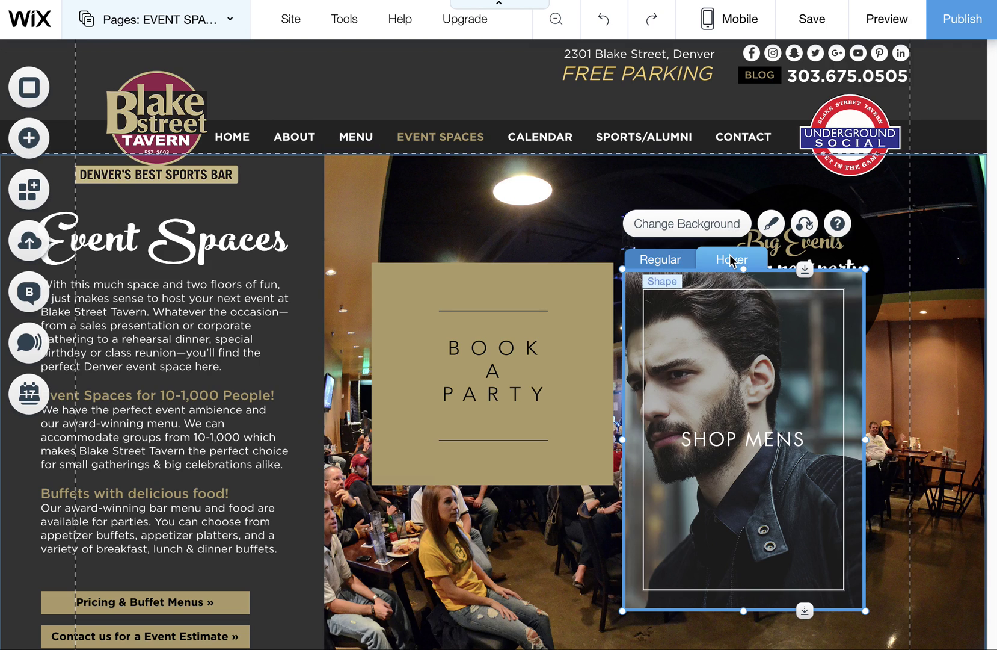
pyautogui.click(661, 259)
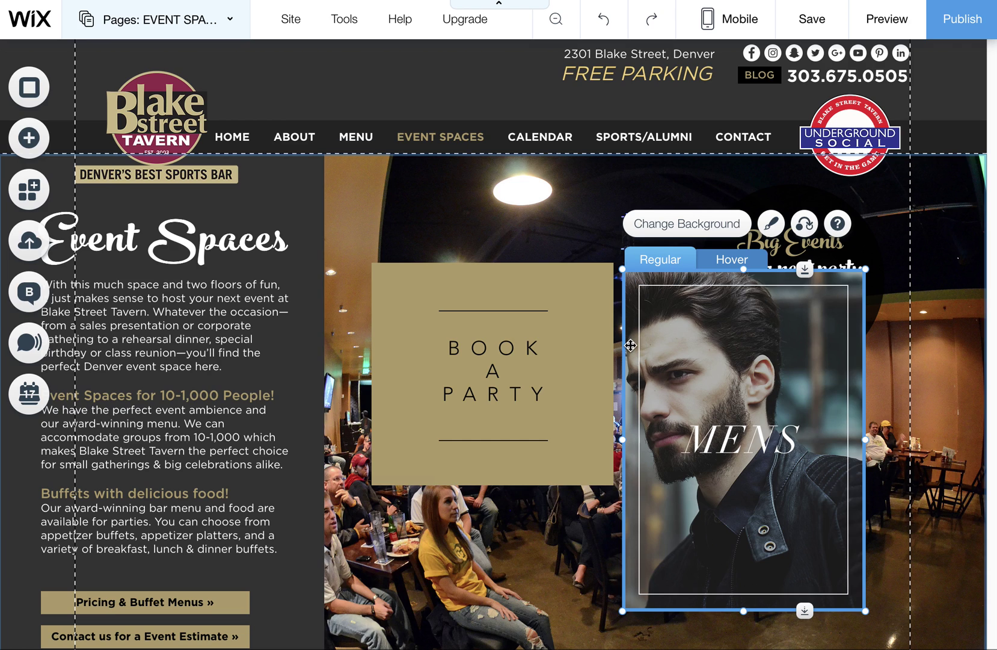
pyautogui.click(732, 261)
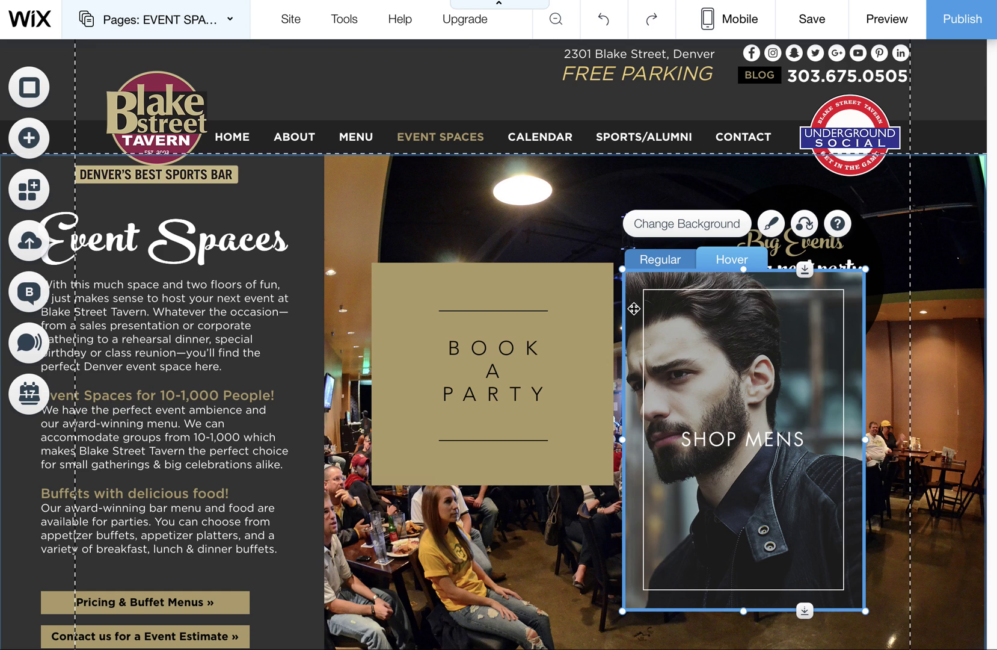
# Darken the hover-state background image to 21% opacity.
pyautogui.click(698, 228)
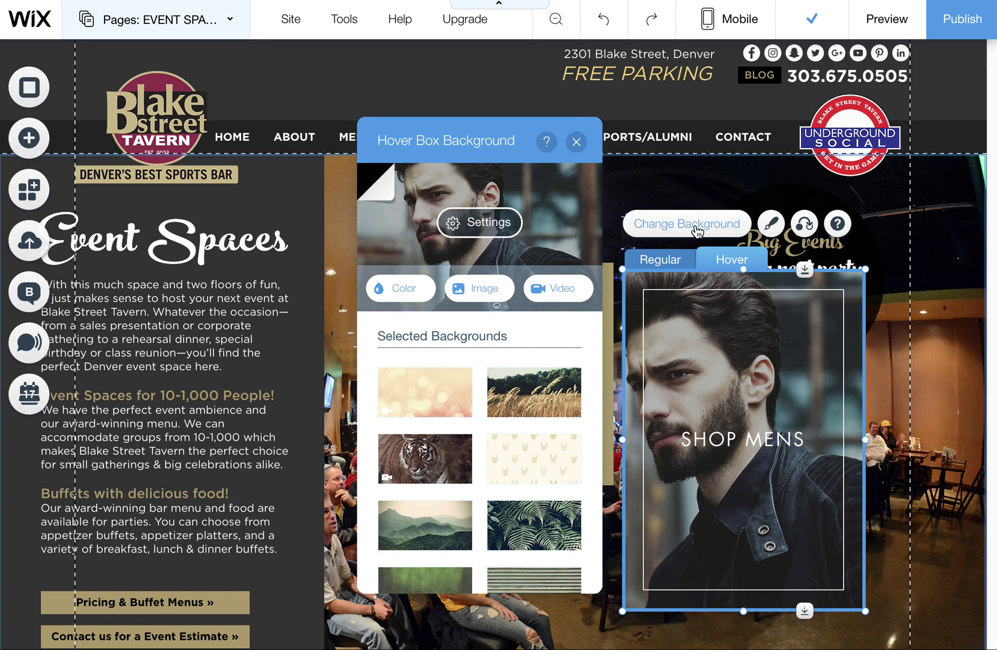
pyautogui.click(479, 222)
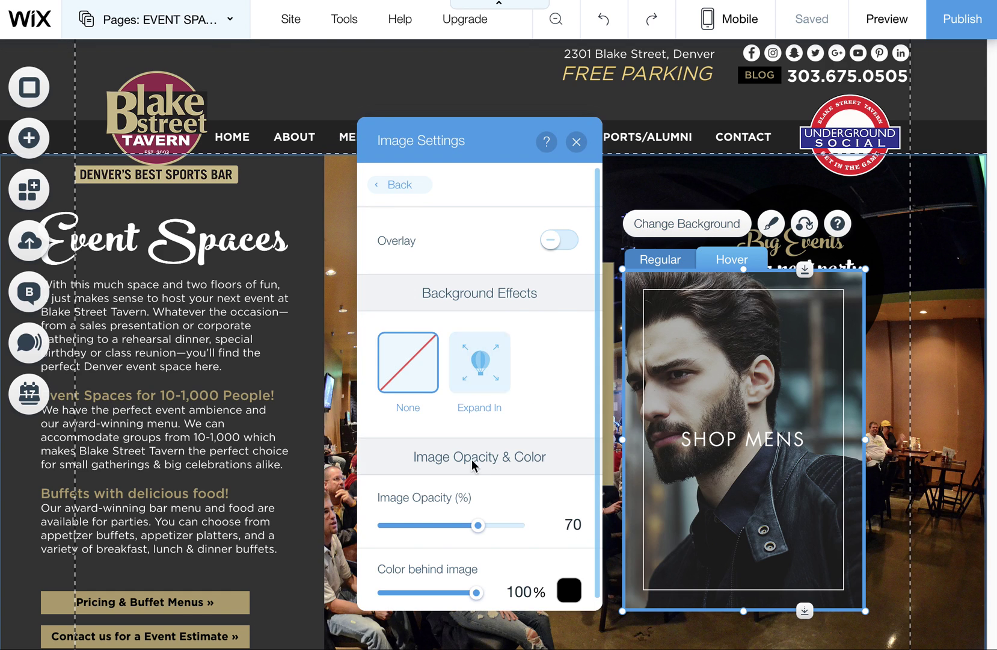
pyautogui.moveTo(419, 525); pyautogui.dragTo(412, 525)
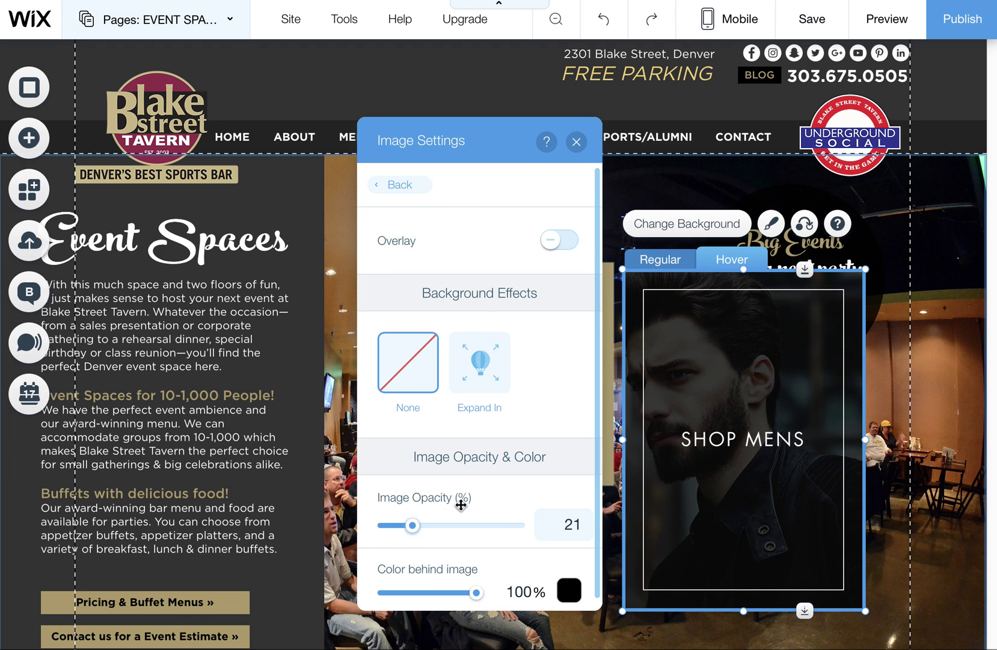
pyautogui.click(577, 142)
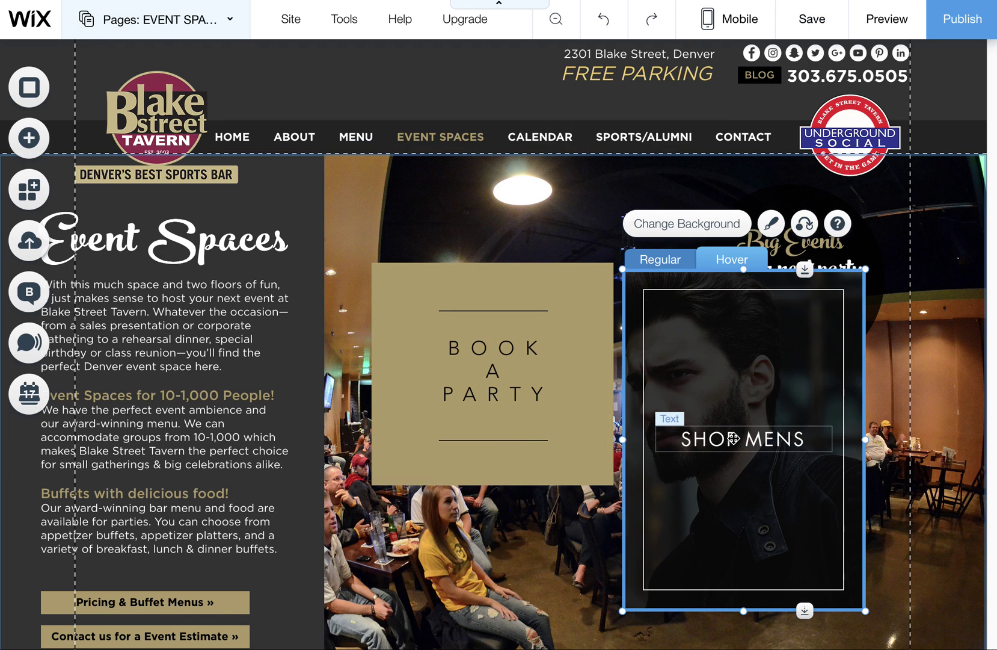
# Give the SHOP MENS text the Expand-In animation.
pyautogui.click(733, 438)
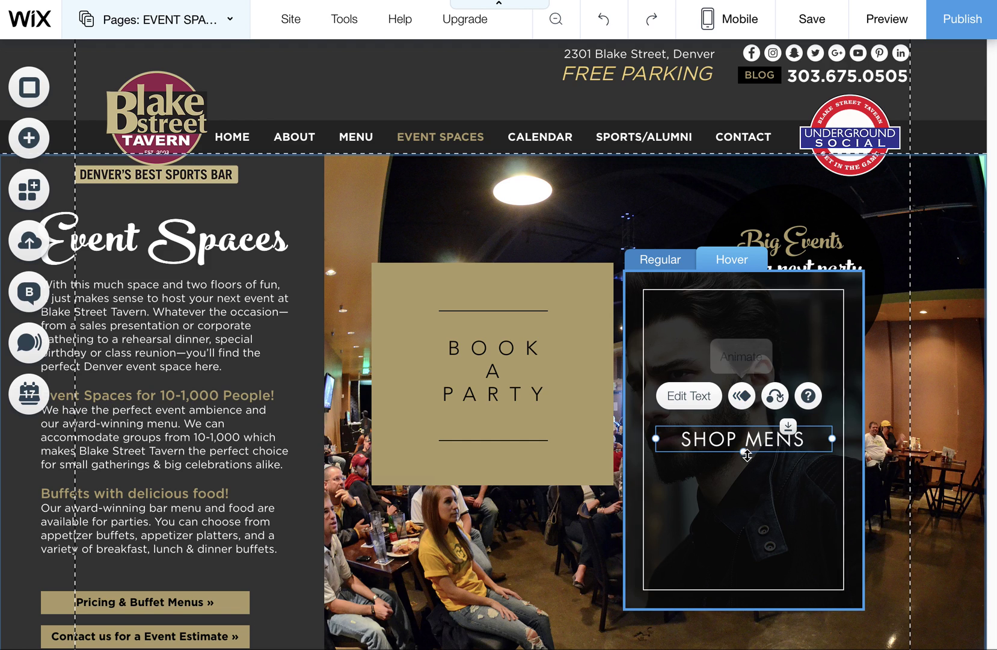
pyautogui.click(742, 395)
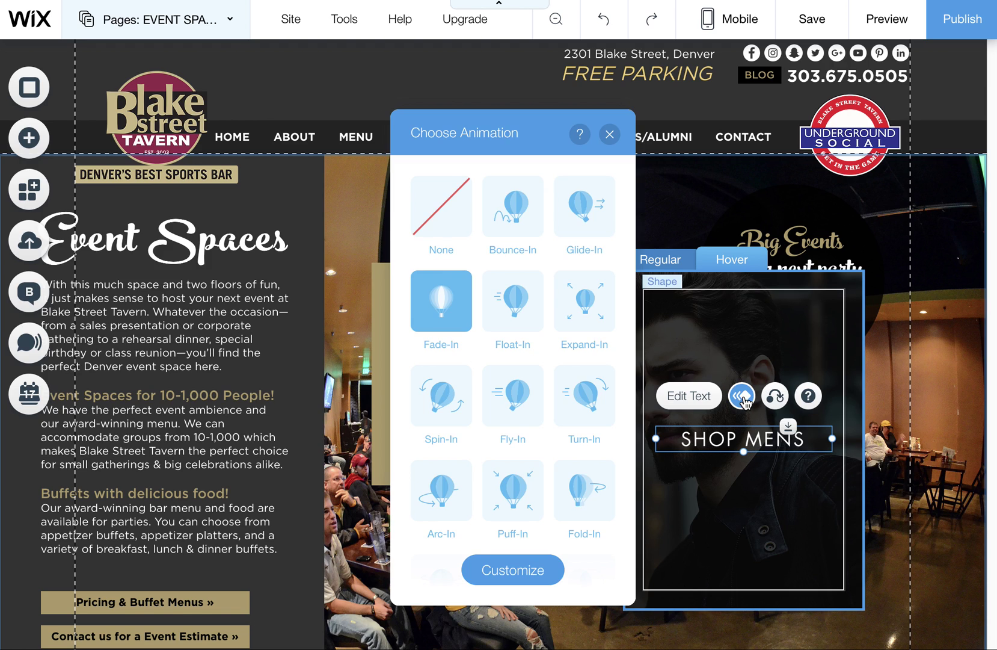
pyautogui.click(515, 310)
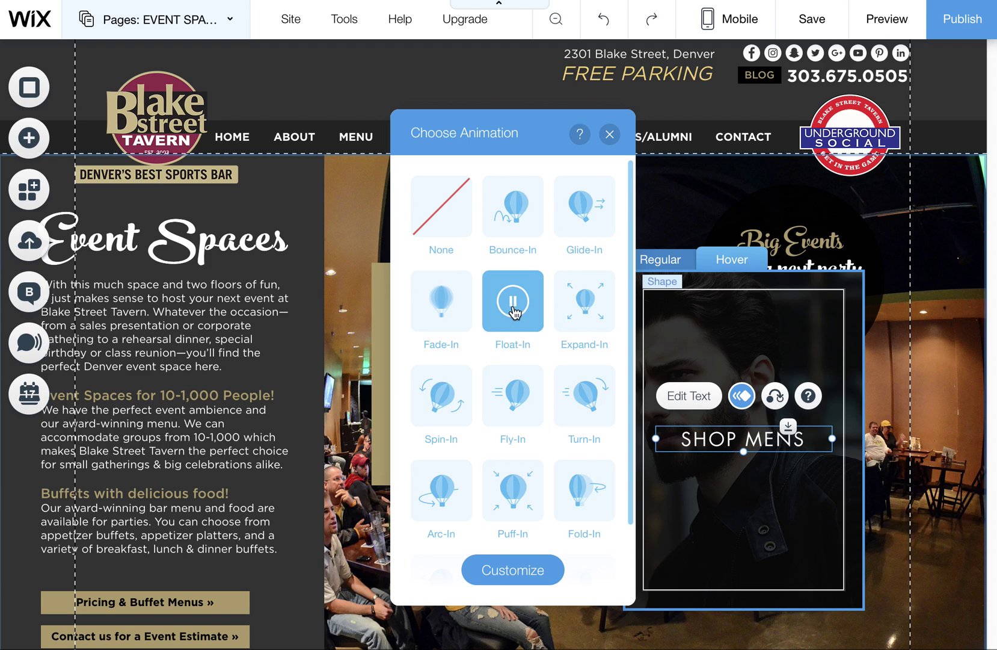
pyautogui.click(578, 326)
pyautogui.click(610, 133)
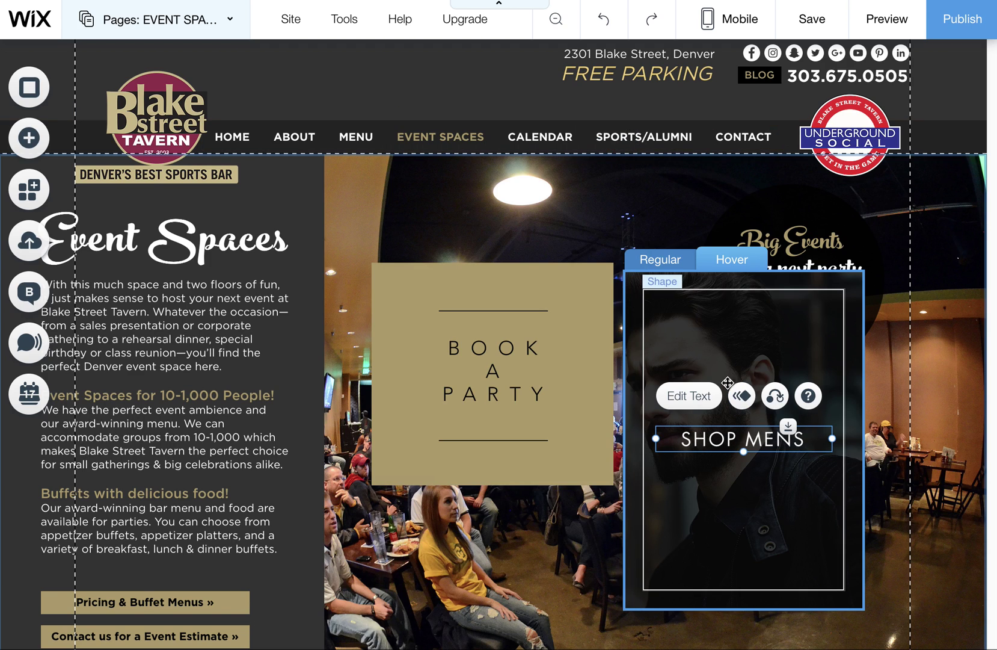
# Preview the Event Spaces page, return to the editor, and publish the site.
pyautogui.click(886, 24)
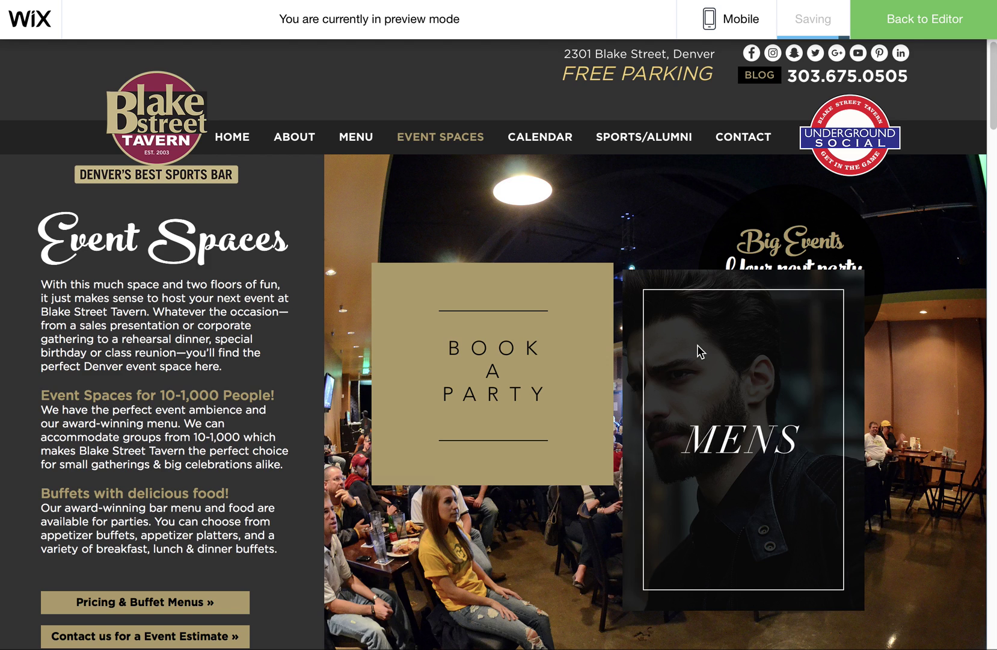
pyautogui.click(927, 20)
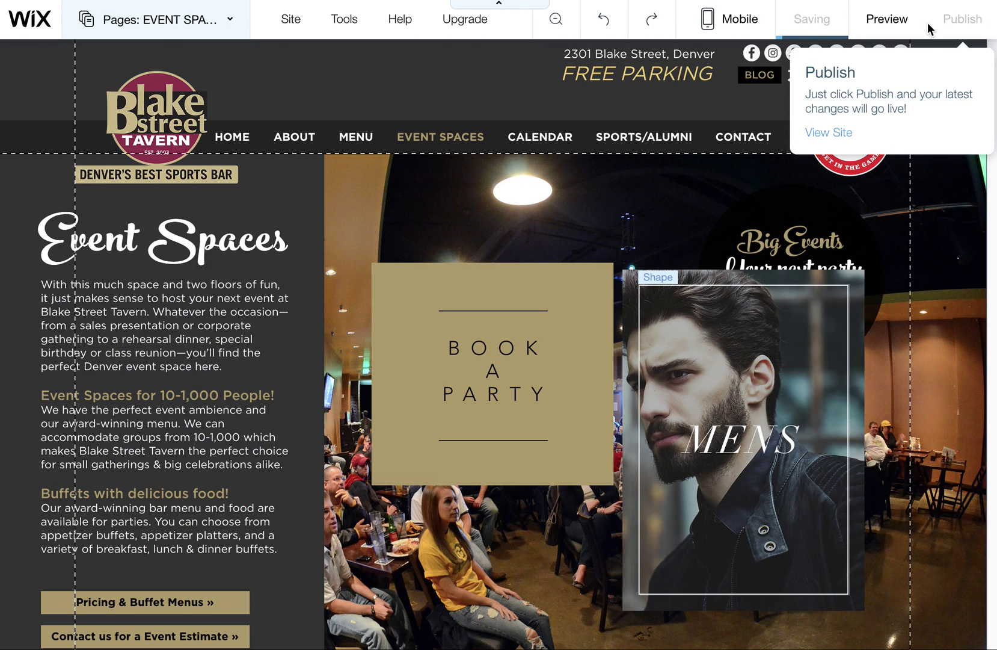
pyautogui.click(739, 356)
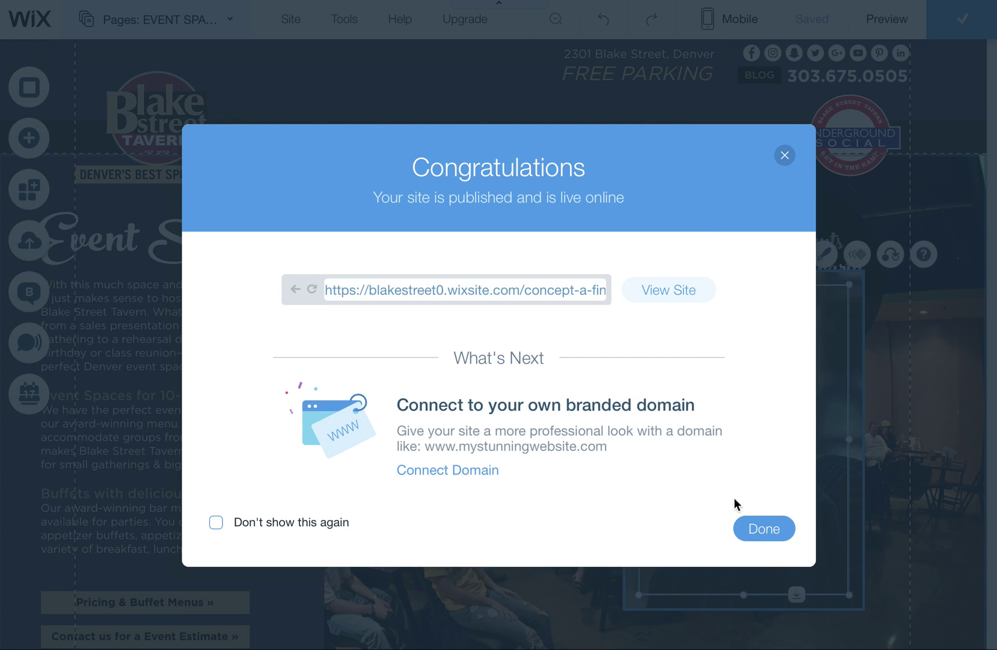
pyautogui.click(764, 529)
# Switch to the mobile layout and dismiss its welcome message.
pyautogui.moveTo(728, 19)
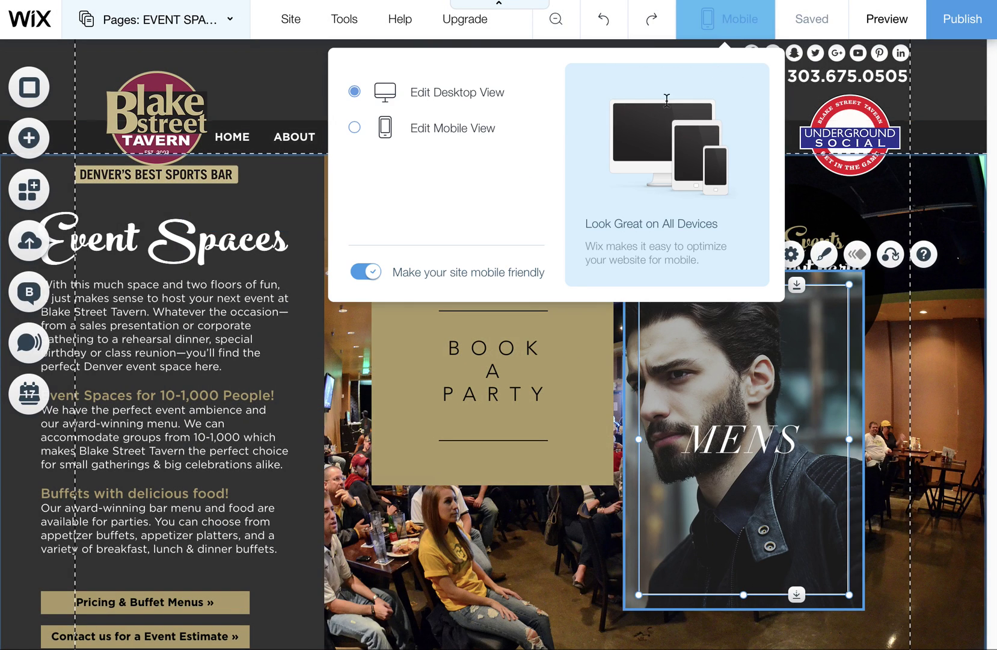
pyautogui.click(445, 129)
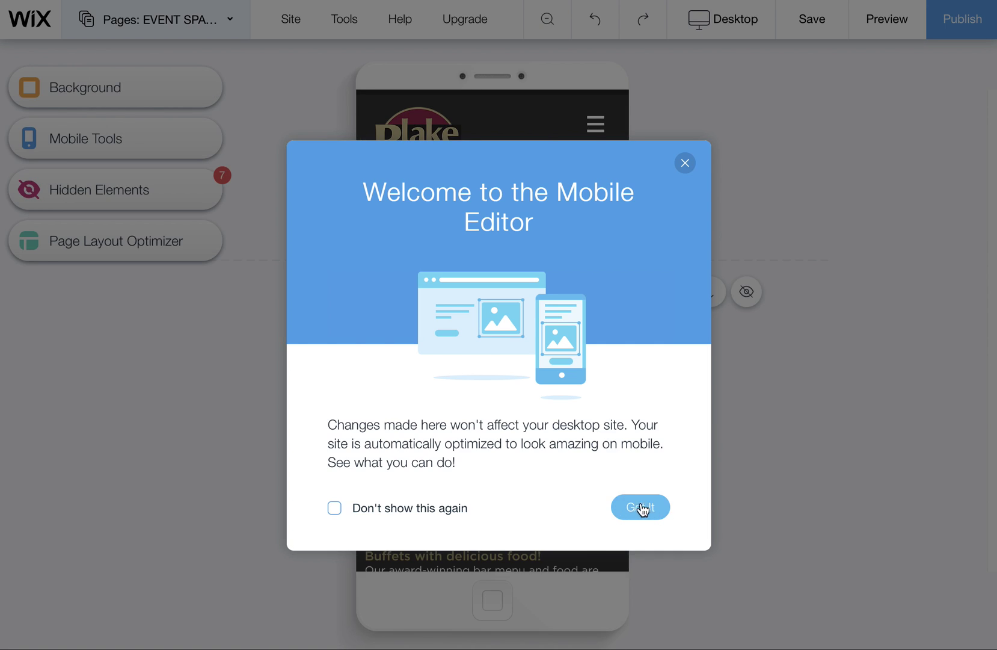
pyautogui.click(642, 509)
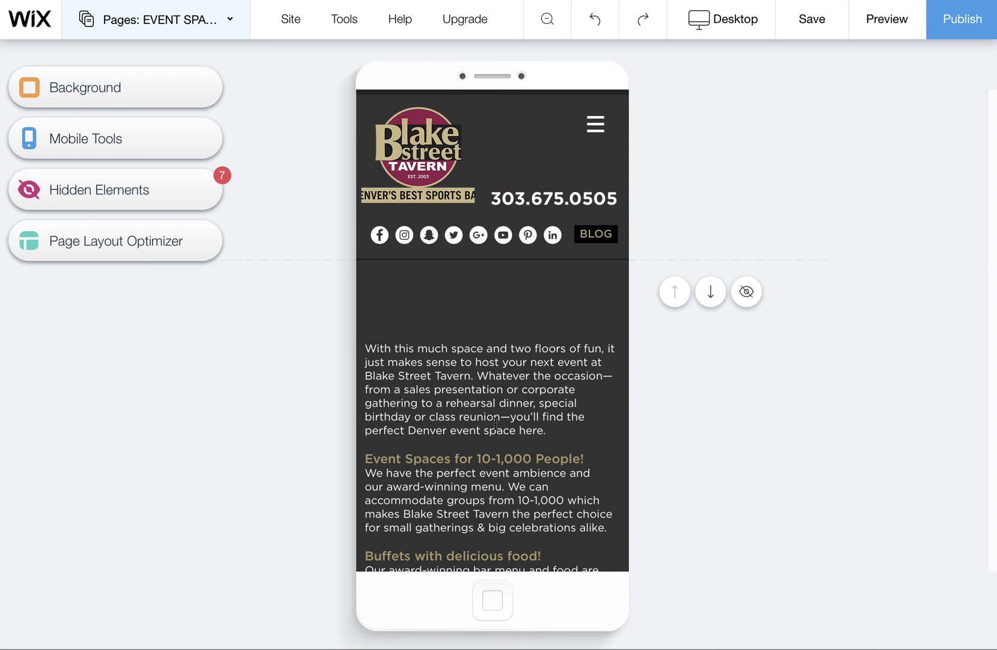
pyautogui.scroll(-6, 610, 453)
pyautogui.scroll(-4, 610, 452)
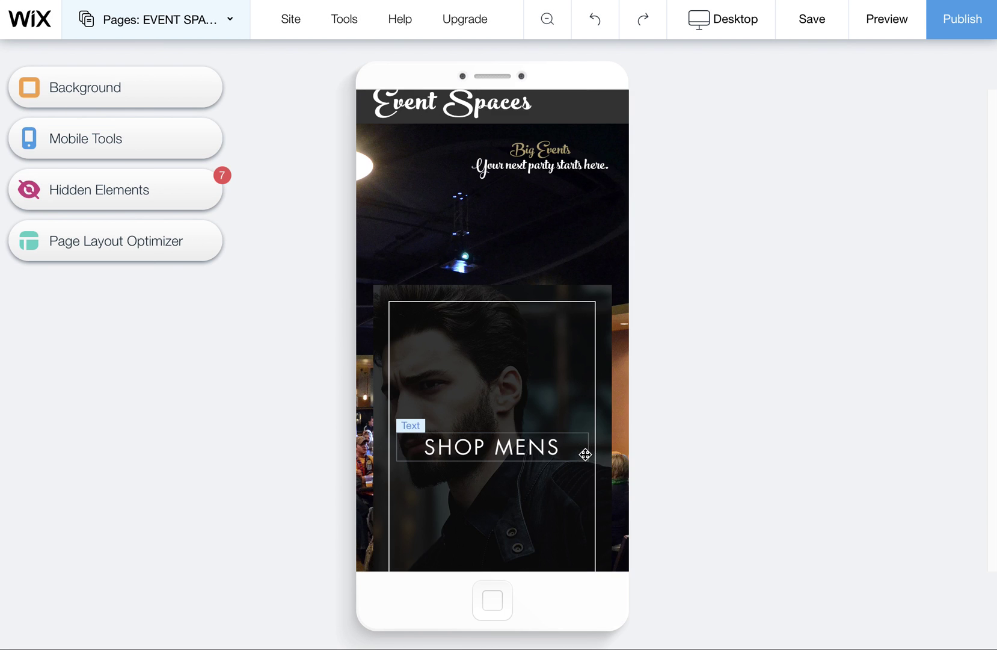
pyautogui.scroll(-3, 532, 458)
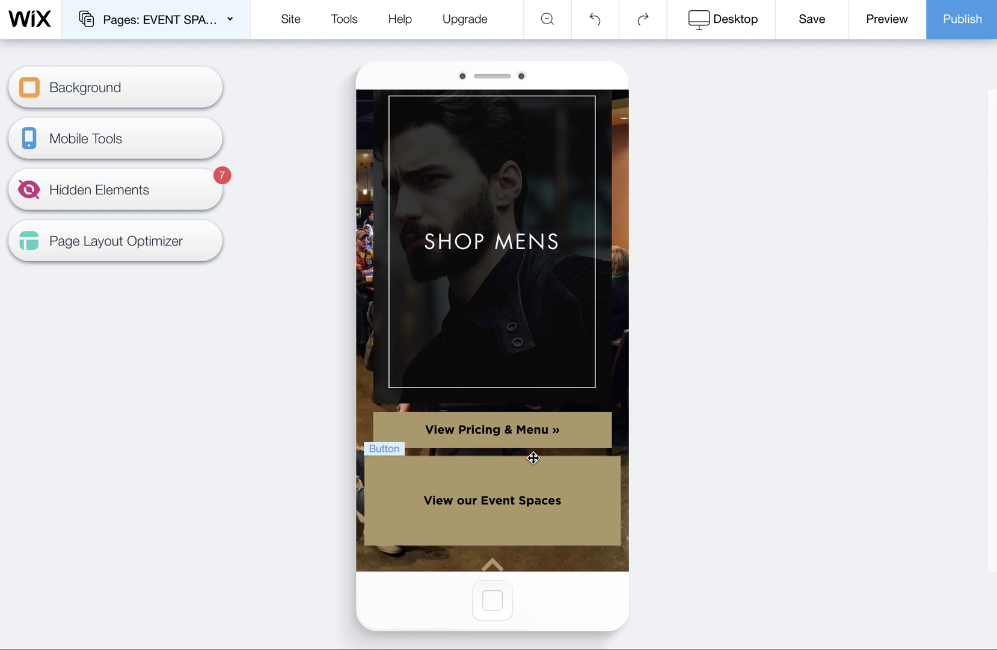
pyautogui.scroll(1, 542, 421)
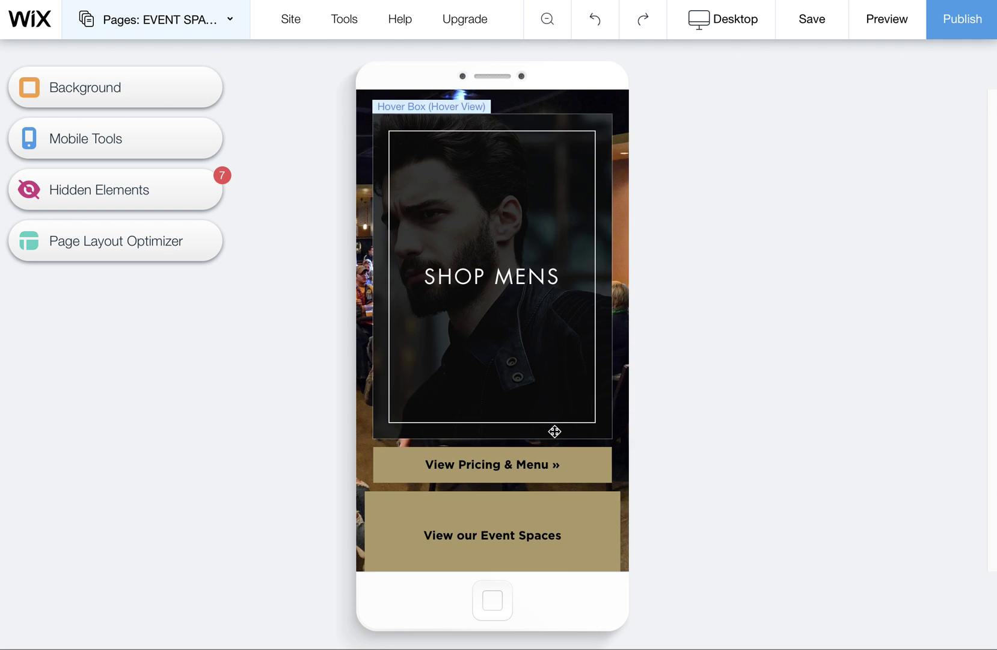
# Keep Hover view for the SHOP MENS box on mobile, then return to desktop editing.
pyautogui.click(591, 357)
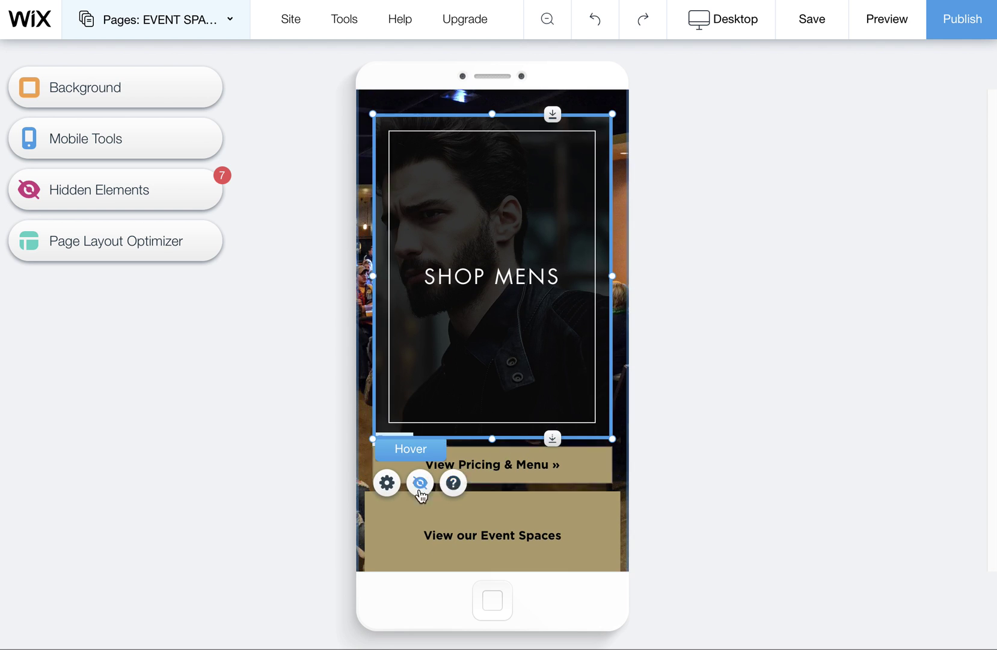
pyautogui.click(388, 483)
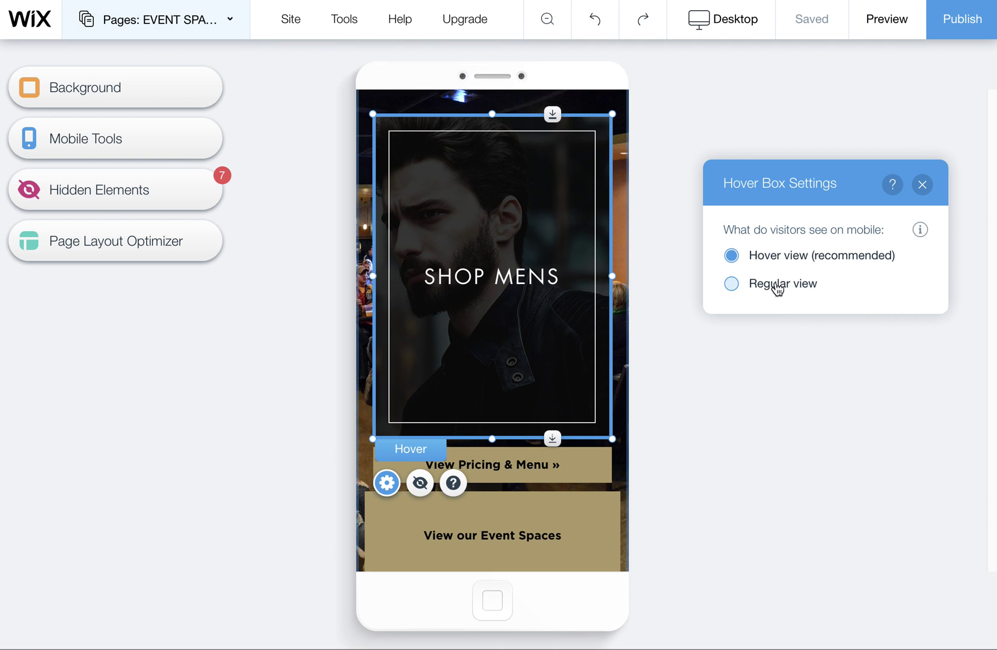
pyautogui.click(922, 184)
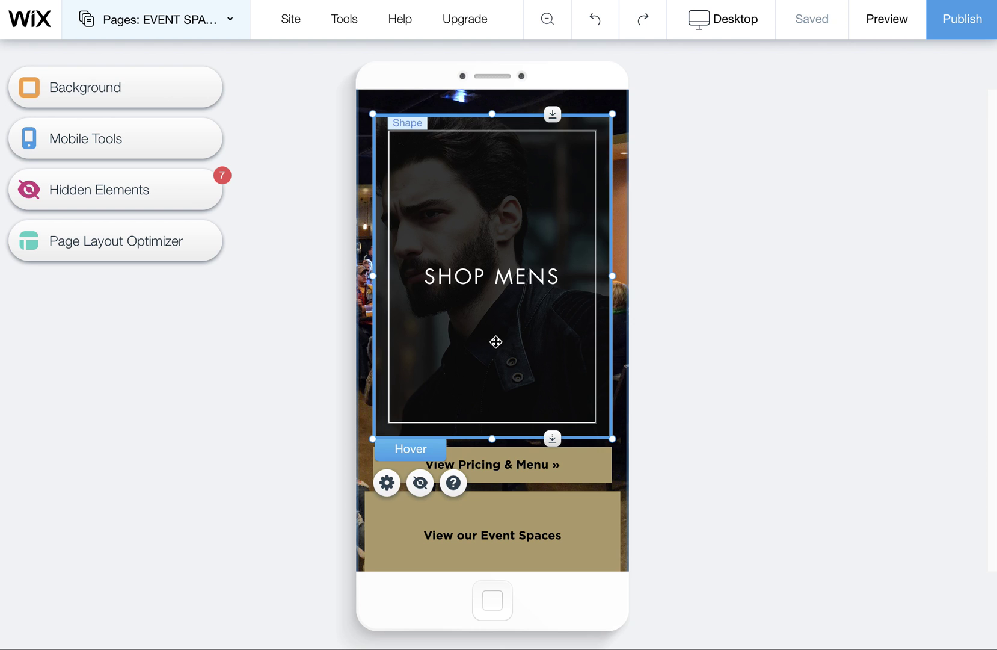
pyautogui.scroll(5, 494, 342)
pyautogui.scroll(-2, 497, 347)
pyautogui.scroll(-1, 497, 349)
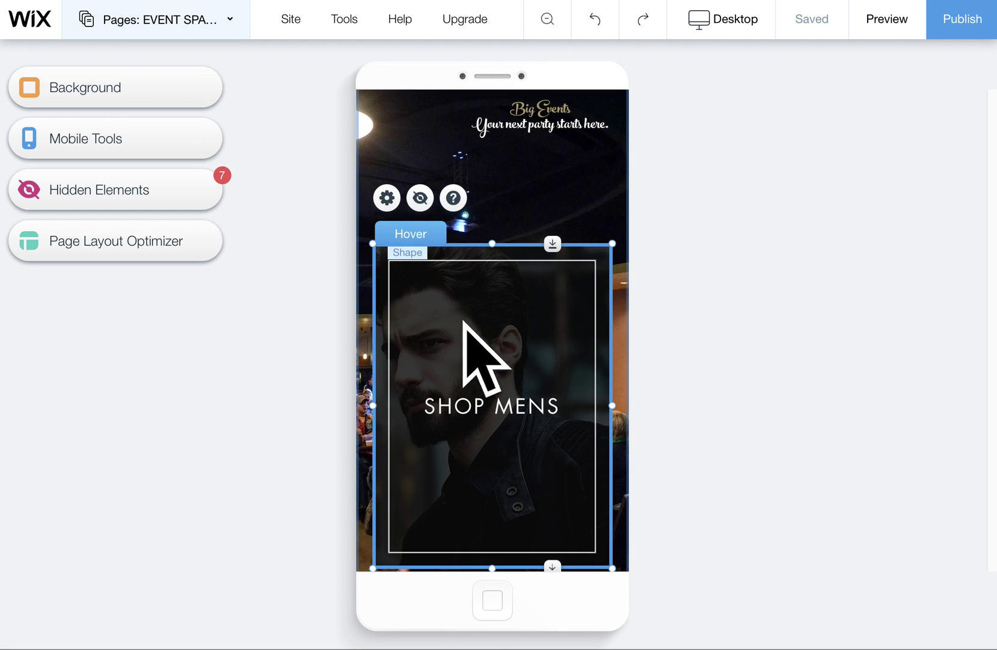
pyautogui.click(734, 23)
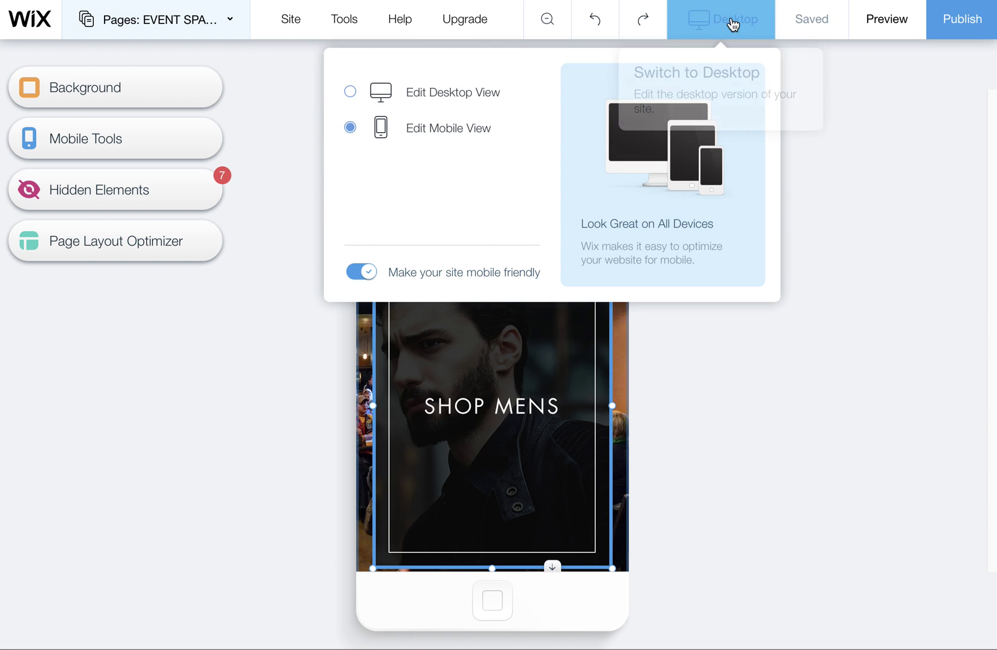
pyautogui.click(454, 92)
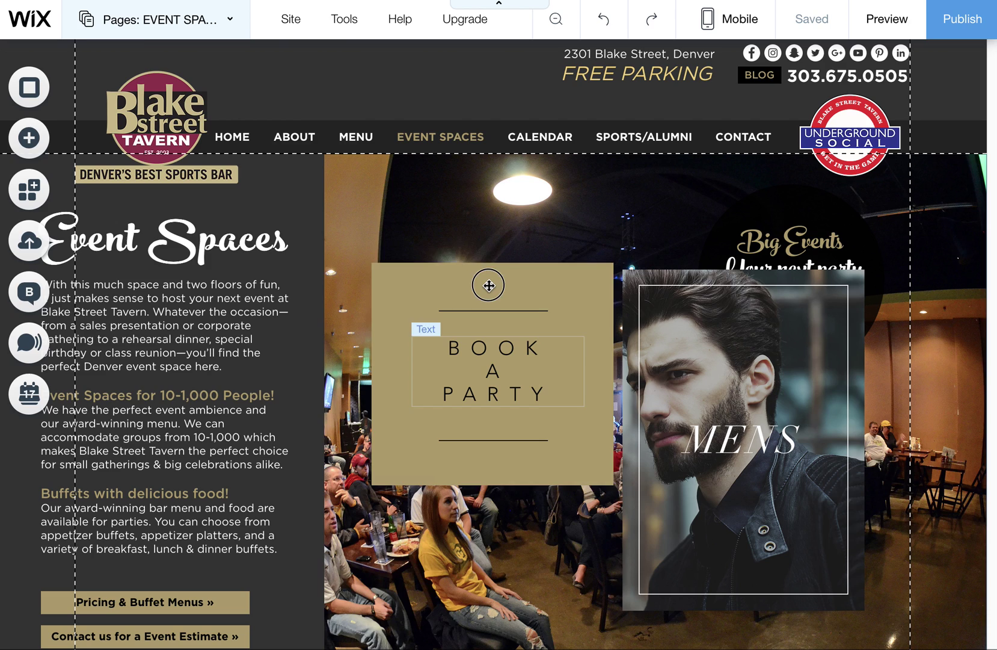
# Show the BOOK A PARTY box's Hover state and select its inner black panel.
pyautogui.click(488, 286)
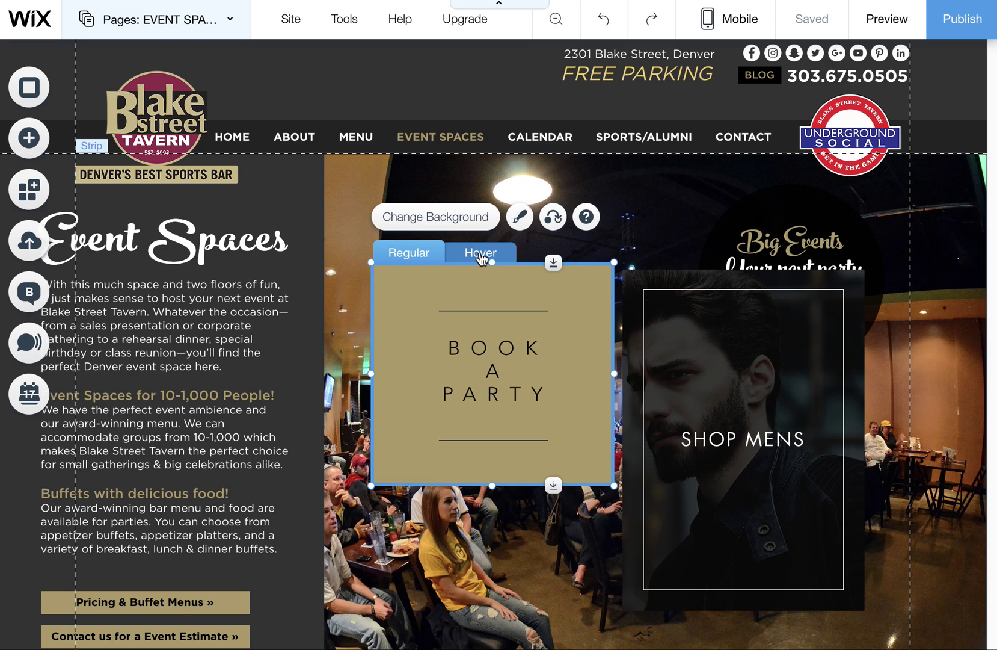
pyautogui.click(481, 255)
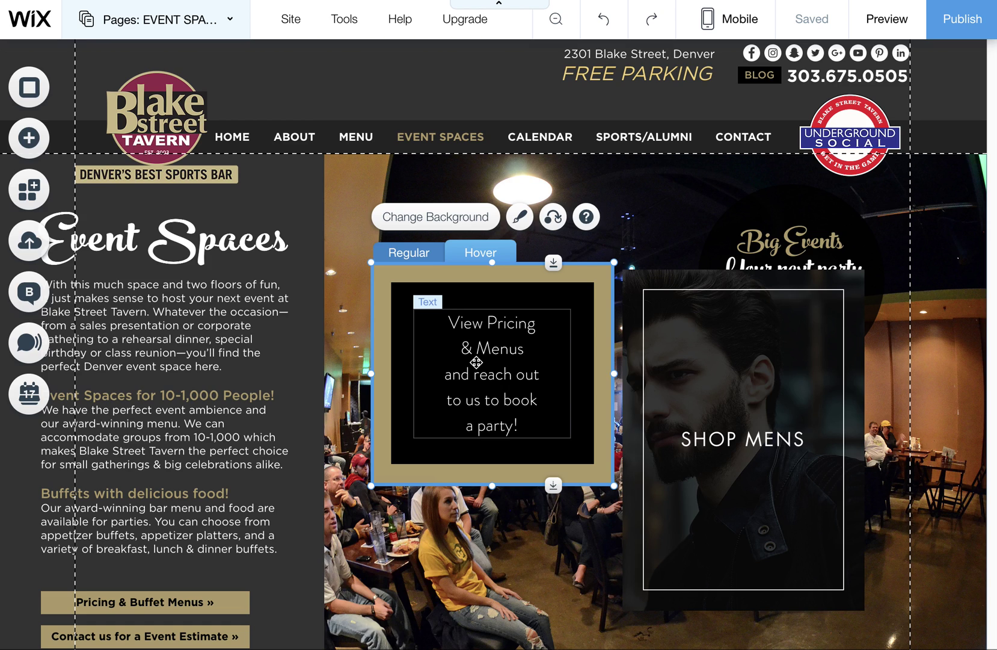
pyautogui.click(471, 299)
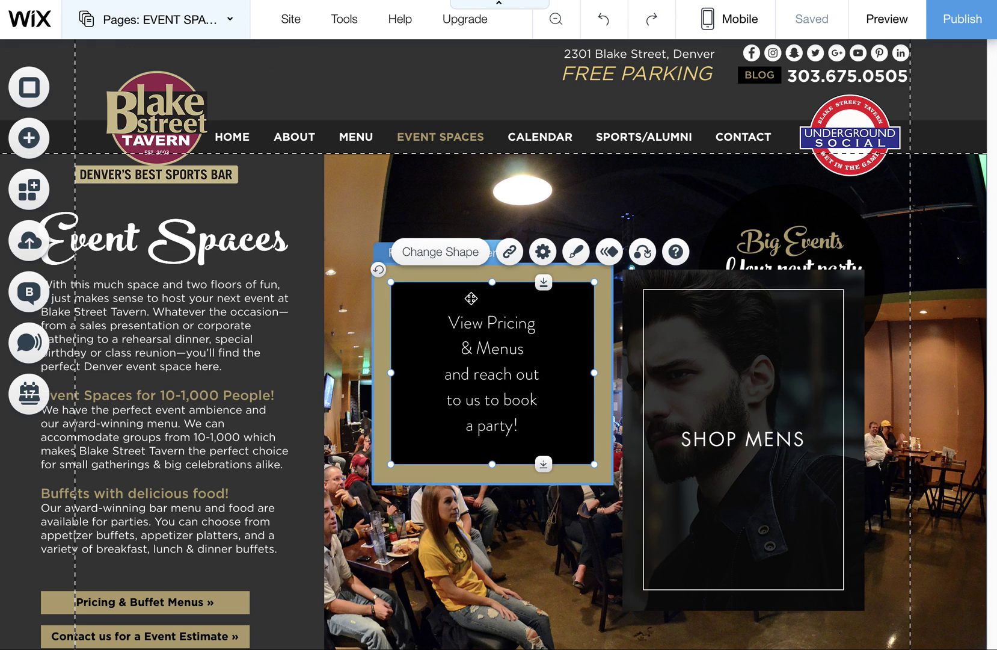